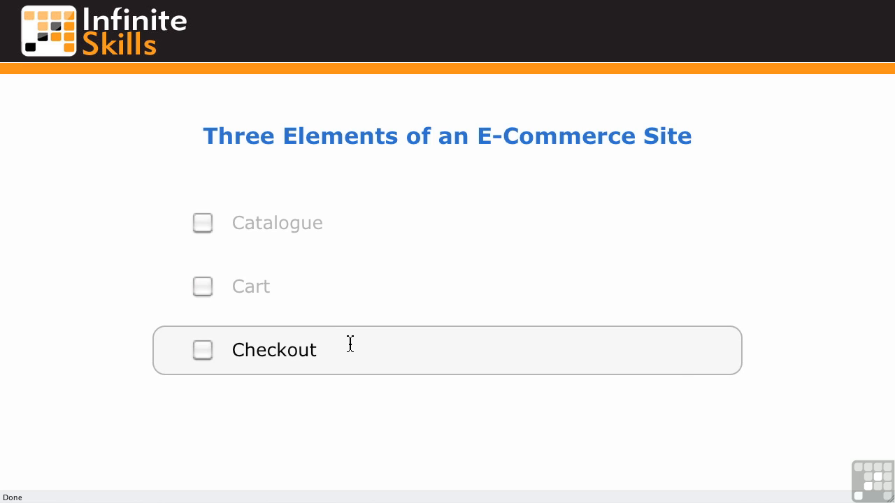
left_click(203, 287)
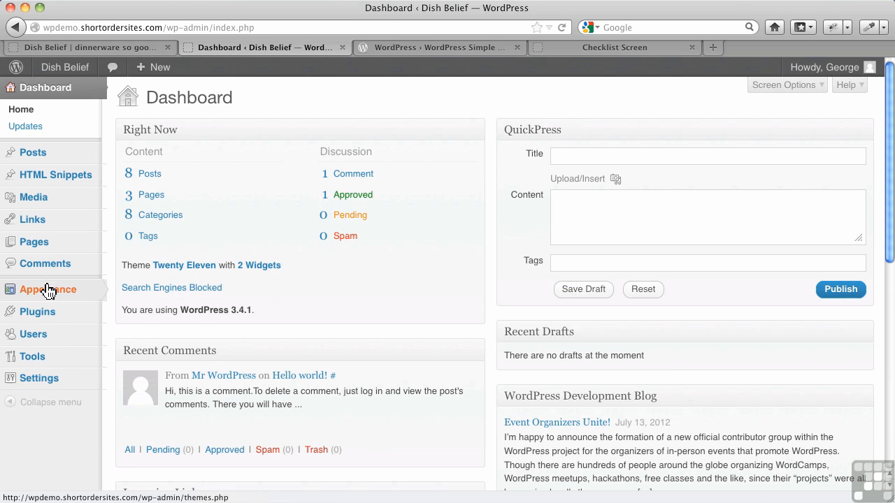
Open the page for adding new WordPress plugins and search the plugin directory for "simple paypal"
mouse_move(75, 330)
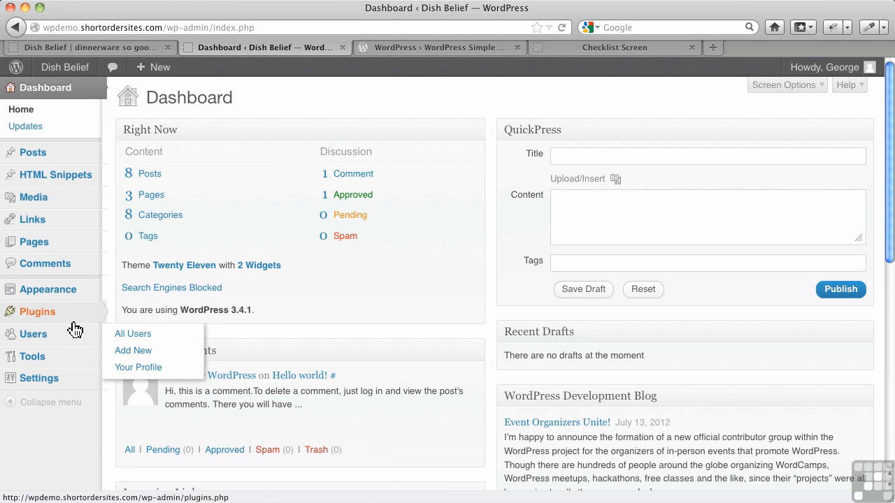
mouse_move(70, 312)
left_click(174, 330)
left_click(194, 217)
type("simple")
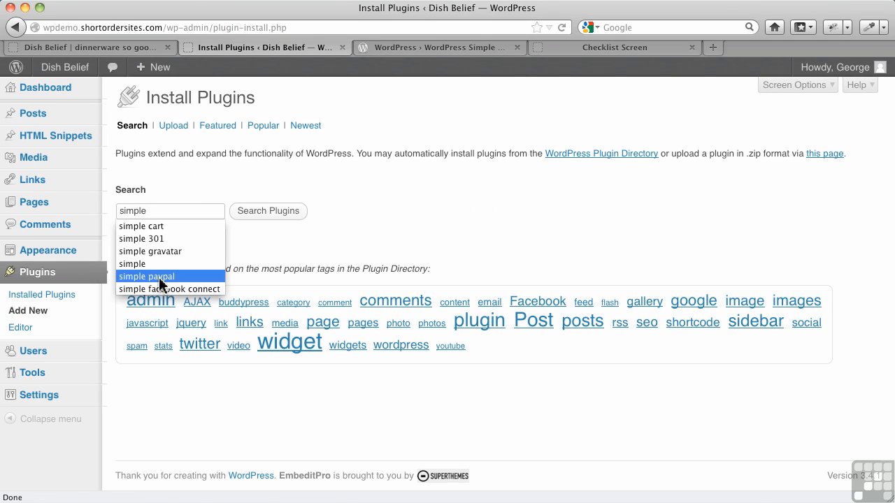
left_click(151, 277)
left_click(244, 215)
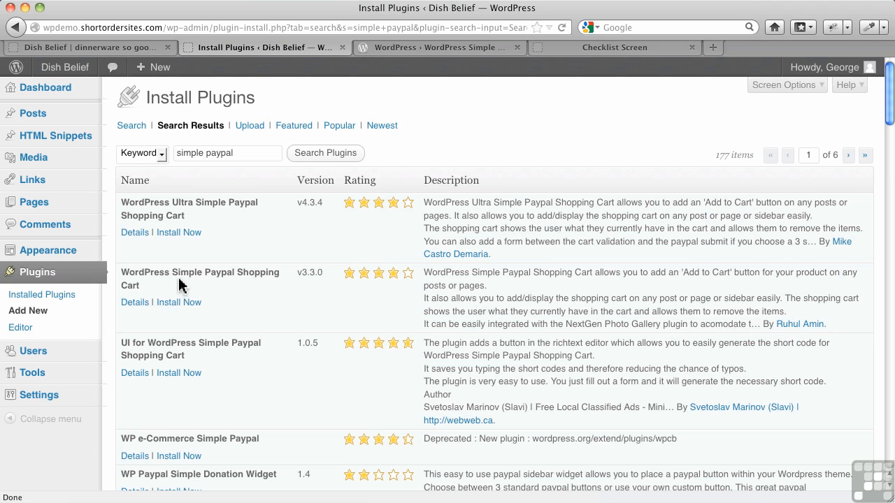
Install and activate the WordPress Simple Paypal Shopping Cart plugin, version 3.3.0
left_click(177, 302)
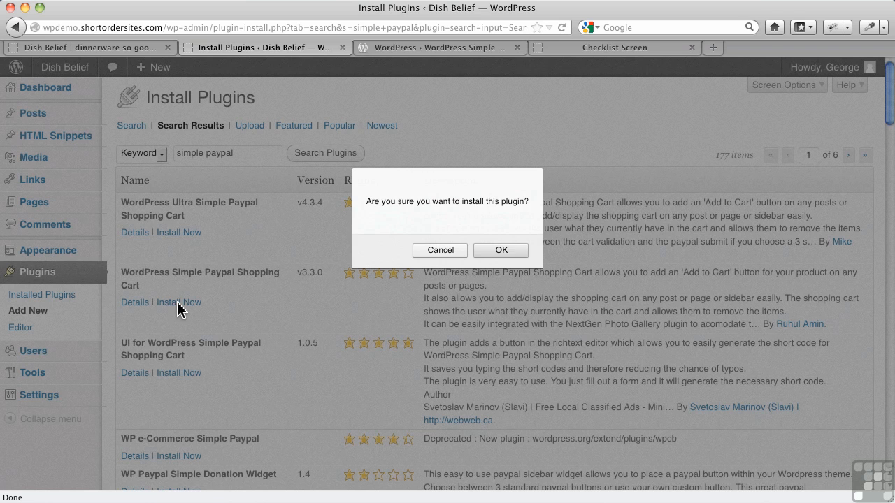
left_click(501, 251)
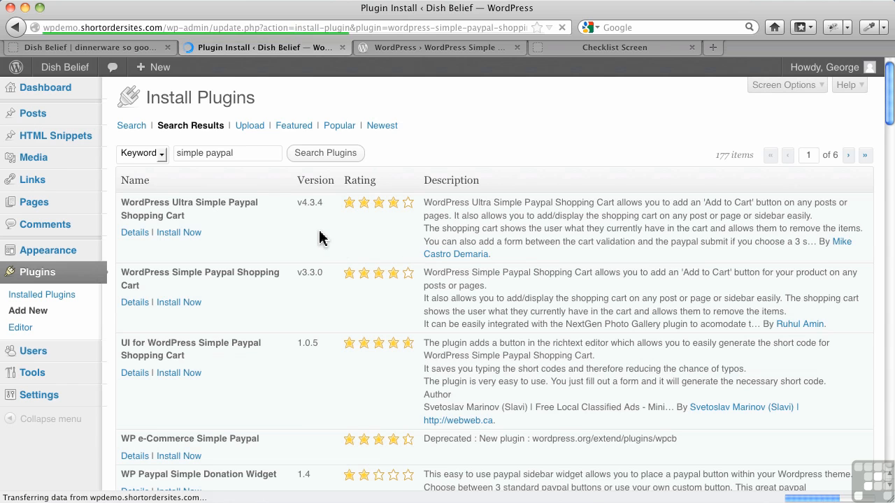
left_click(149, 223)
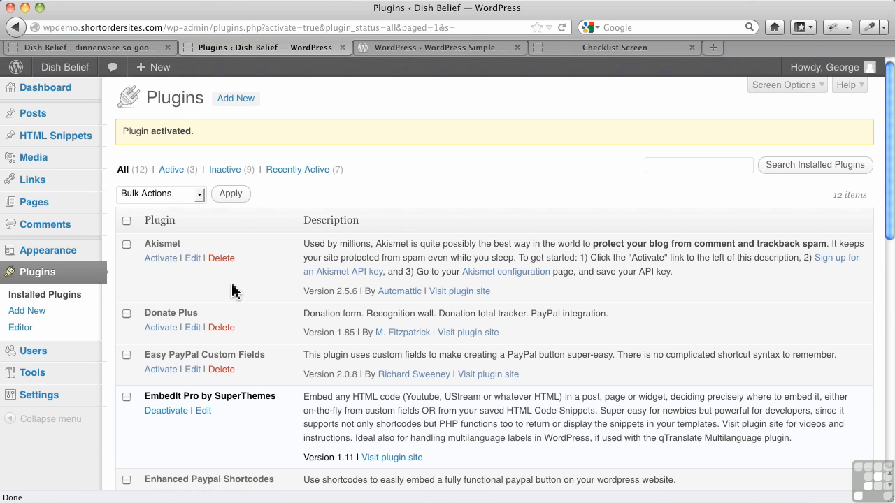
Find the WP Simple Paypal Shopping cart entry among the installed plugins and open the WP Shopping Cart settings
scroll(232, 290, "down", 15)
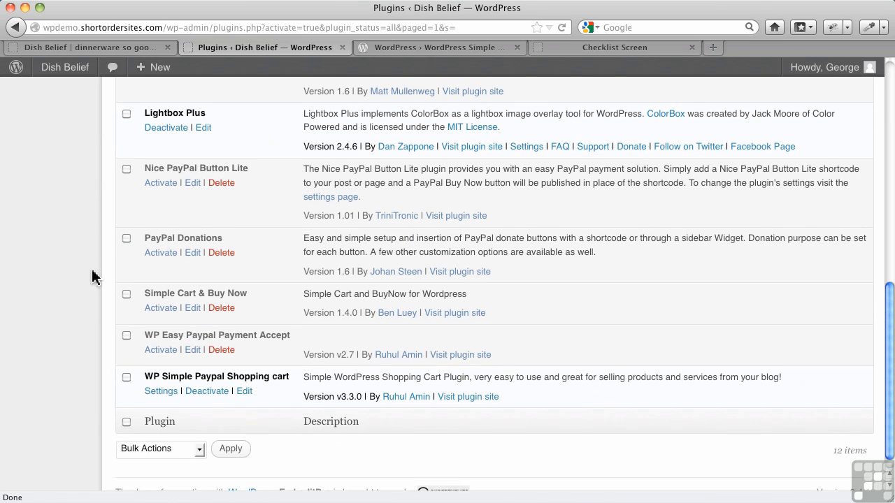
scroll(90, 276, "up", 5)
mouse_move(68, 276)
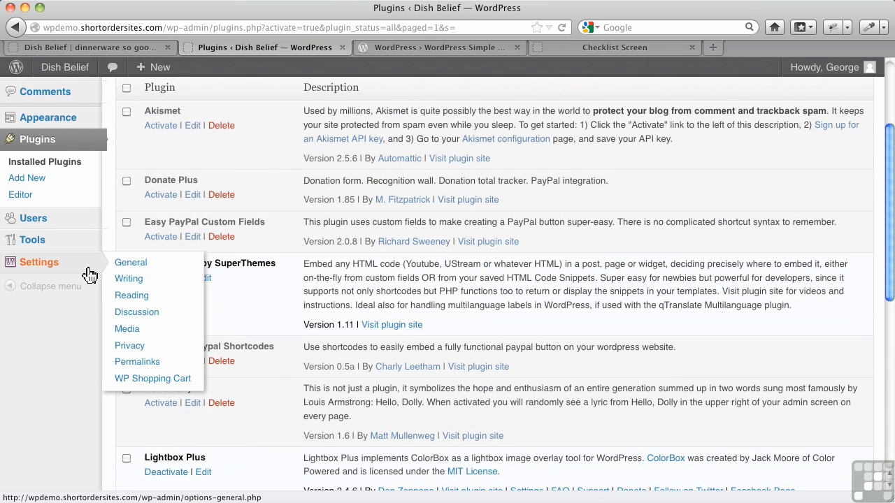
left_click(153, 383)
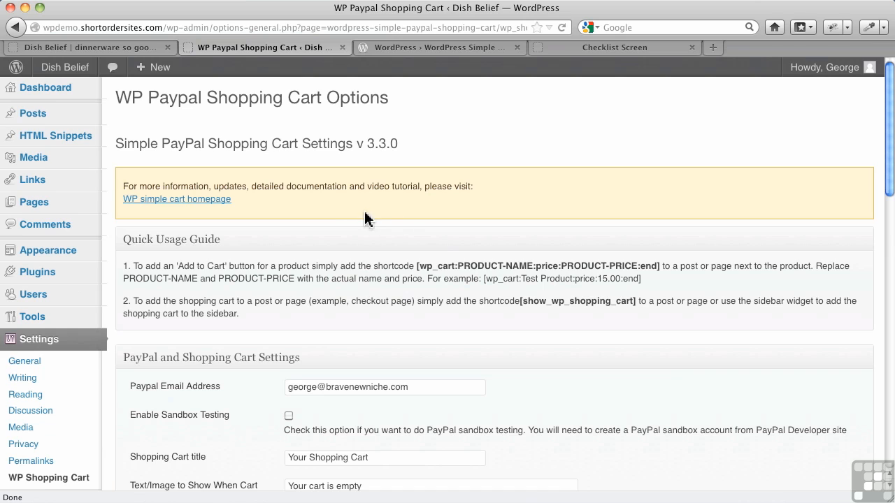
View the WP simple cart homepage in a new browser tab and return to the shopping cart options
right_click(207, 205)
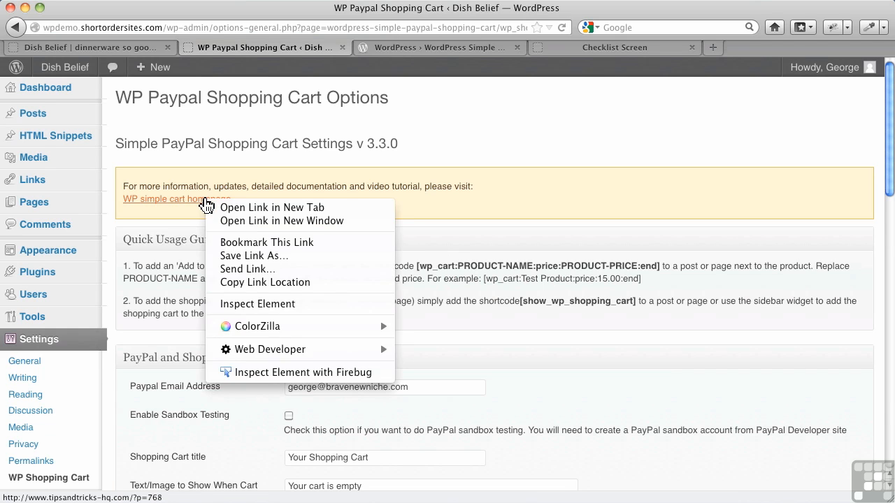
left_click(249, 207)
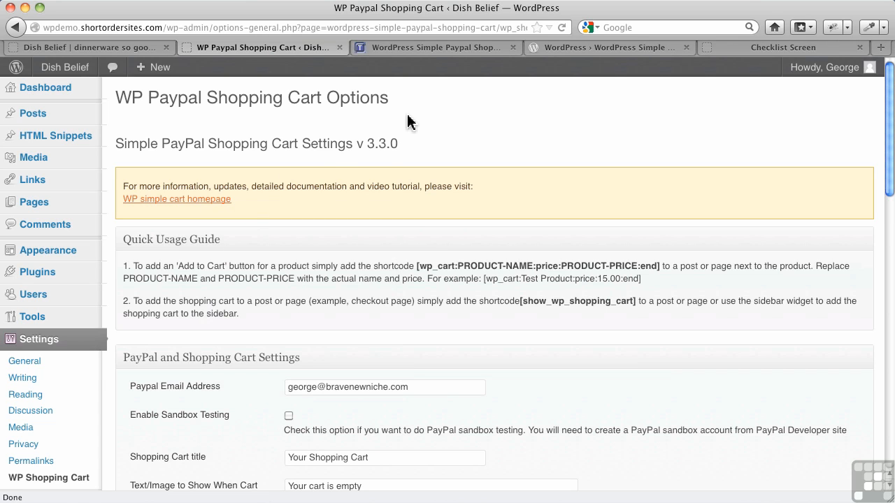
left_click(427, 51)
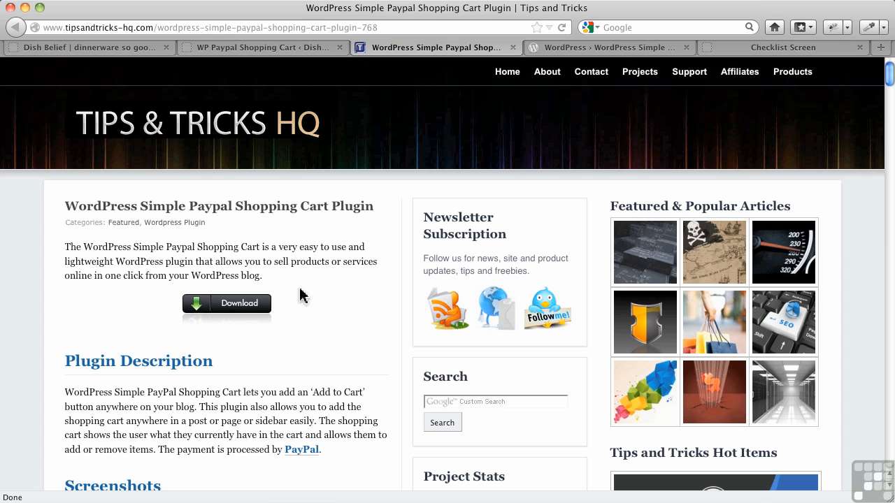
left_click(251, 49)
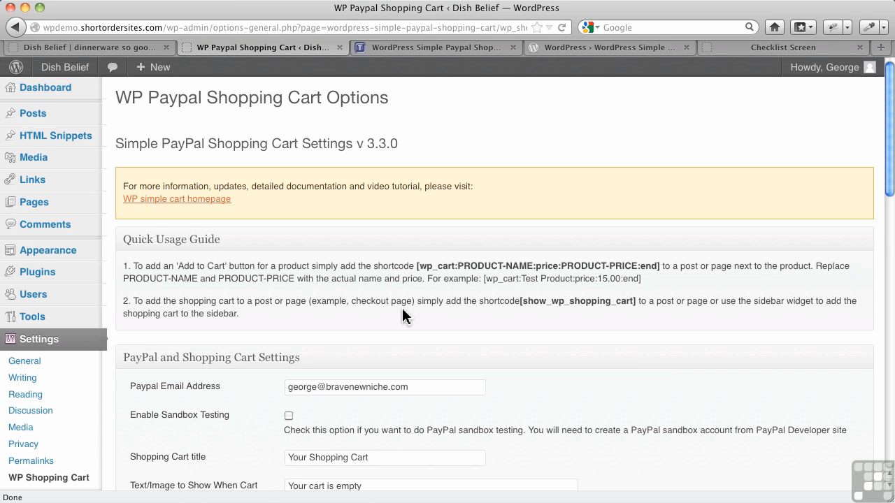
Replace the PayPal email address in the shopping cart settings with the store's e-mail address
scroll(341, 315, "down", 4)
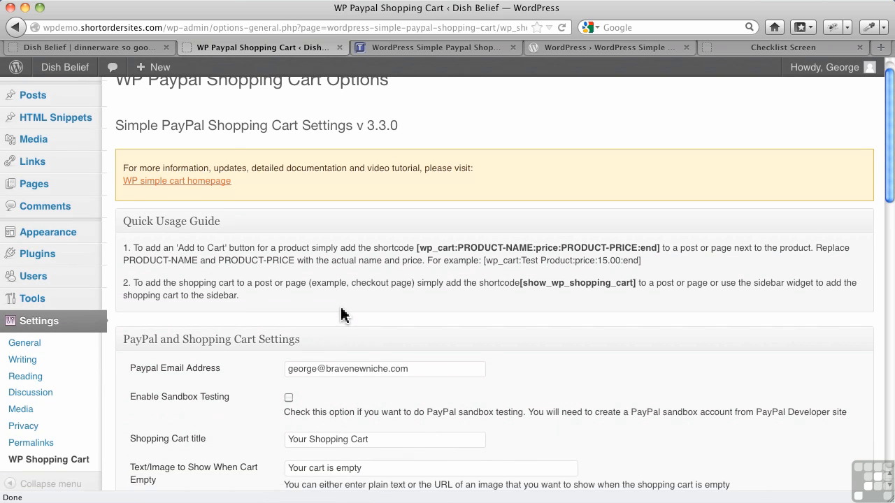
scroll(366, 299, "down", 1)
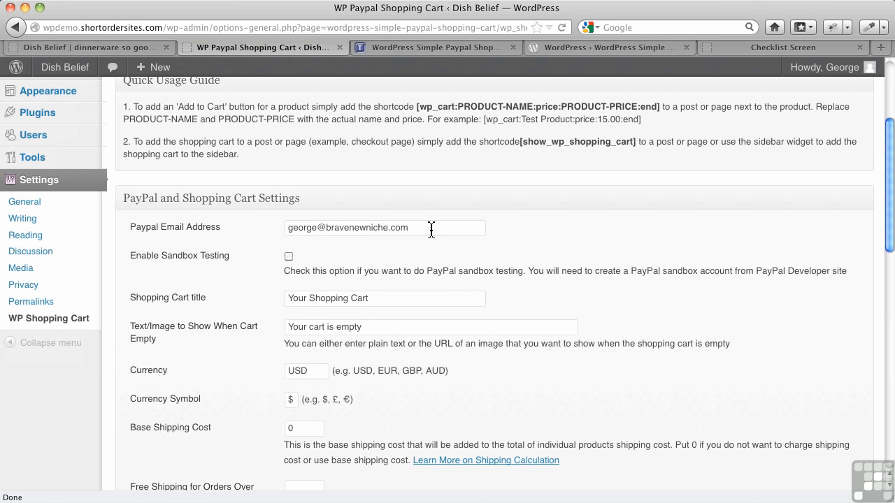
left_click(317, 228)
double_click(317, 228)
type("store")
left_click(315, 253)
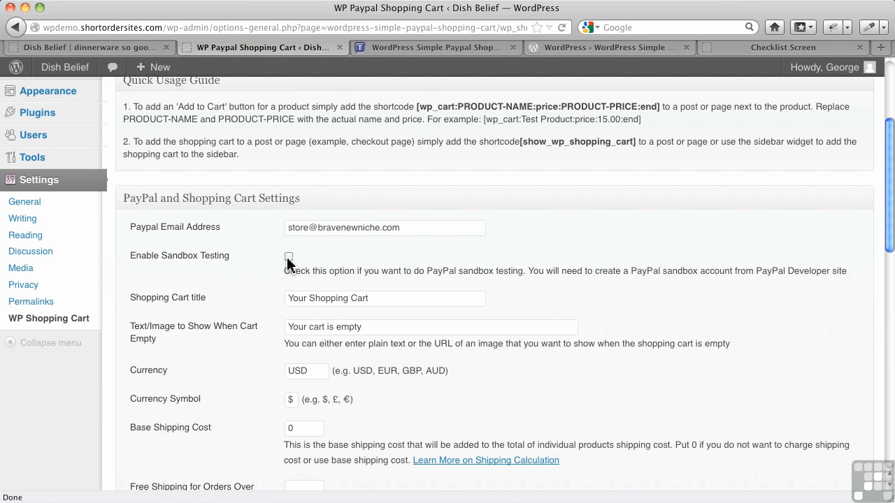
Set the shopping cart's currency to CAD
scroll(264, 271, "down", 2)
scroll(265, 271, "down", 1)
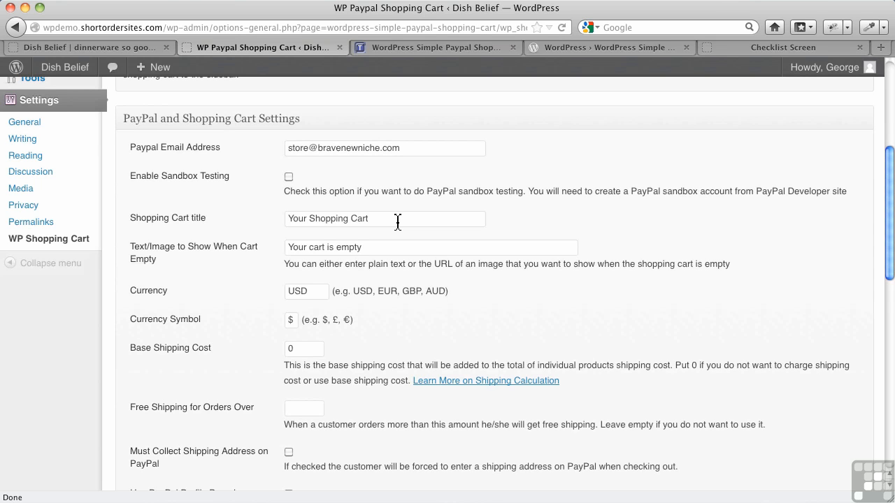
left_click(397, 221)
left_click_drag(316, 294, 282, 277)
type("CAD")
left_click(421, 321)
Examine the shipping, Add to Cart button, return URL, products page and checkout redirection options of the shopping cart
scroll(347, 327, "down", 2)
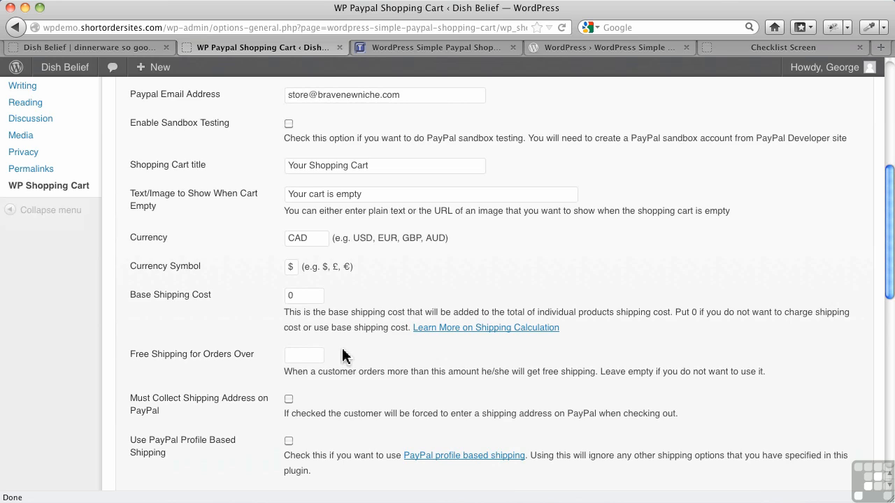
scroll(334, 344, "down", 1)
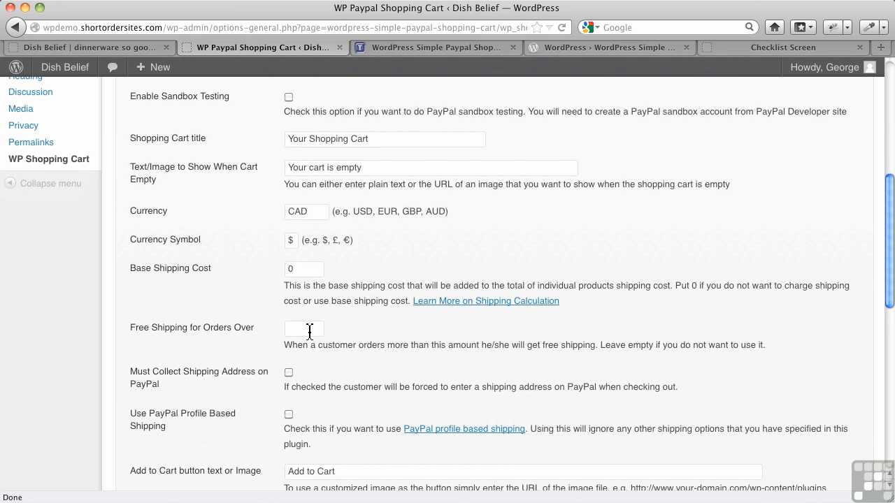
scroll(310, 331, "down", 3)
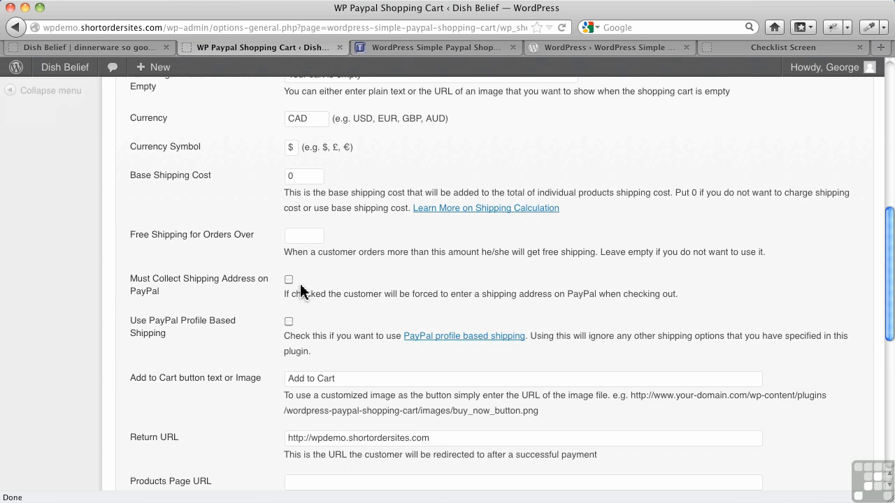
scroll(302, 288, "down", 2)
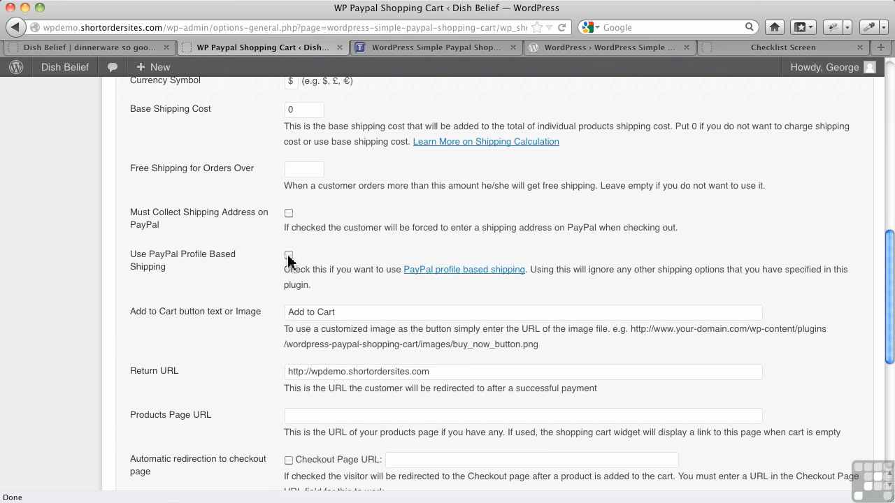
scroll(311, 273, "down", 3)
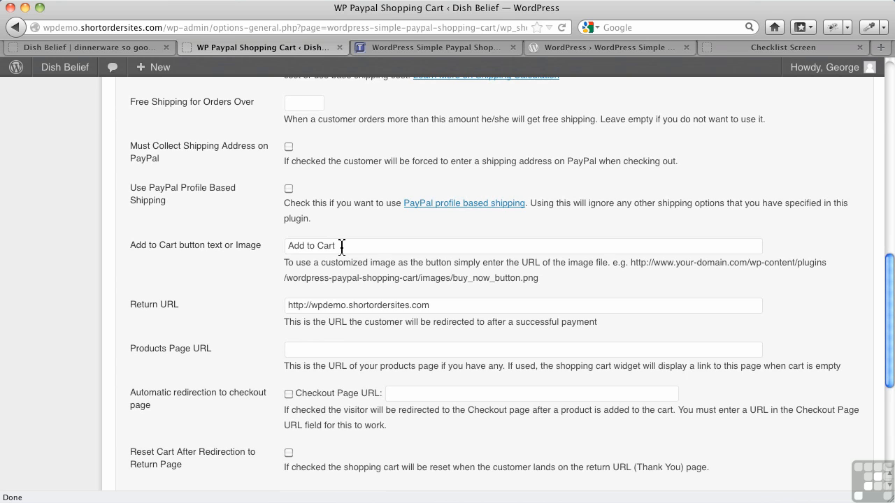
scroll(405, 306, "down", 1)
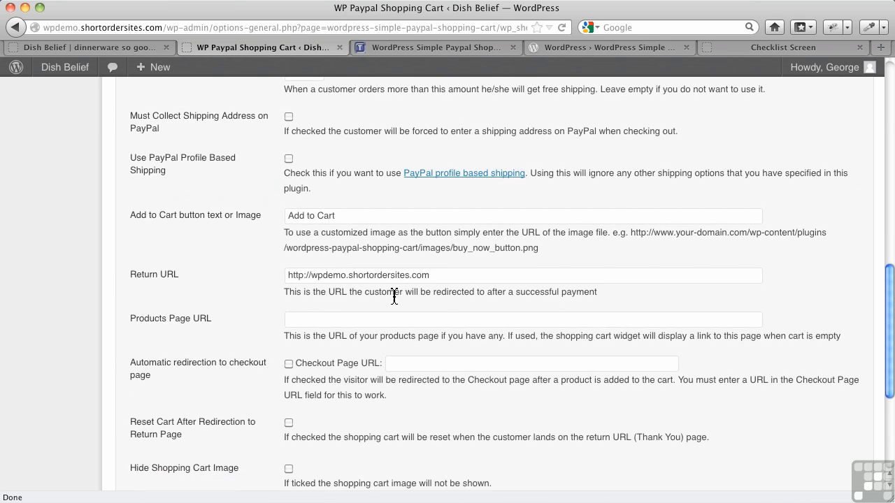
scroll(397, 289, "down", 1)
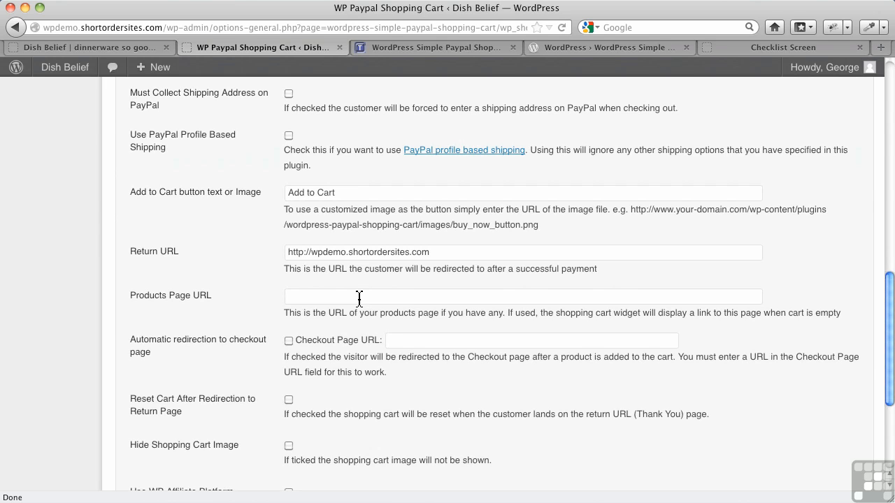
scroll(340, 312, "down", 2)
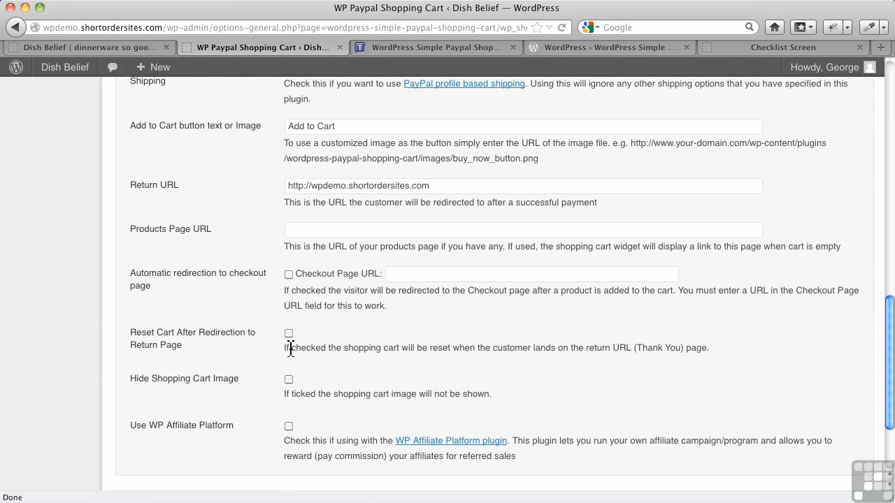
Save the updated PayPal shopping cart options
scroll(273, 369, "down", 1)
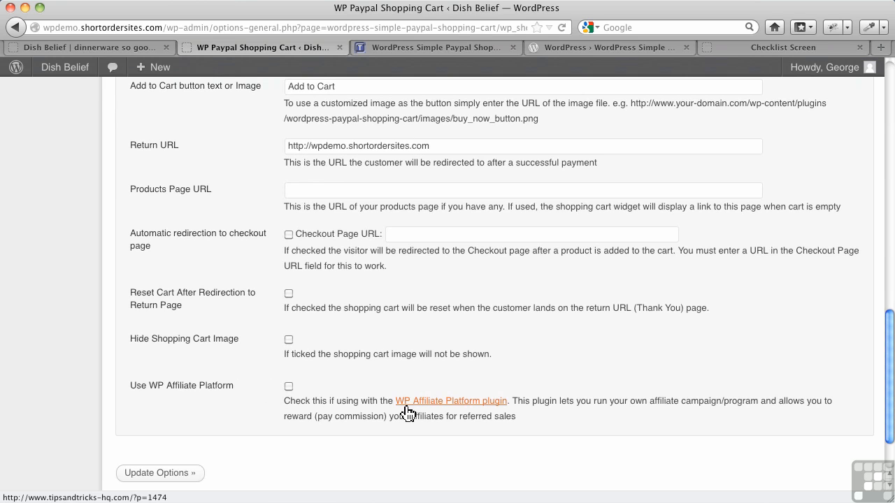
scroll(331, 392, "down", 2)
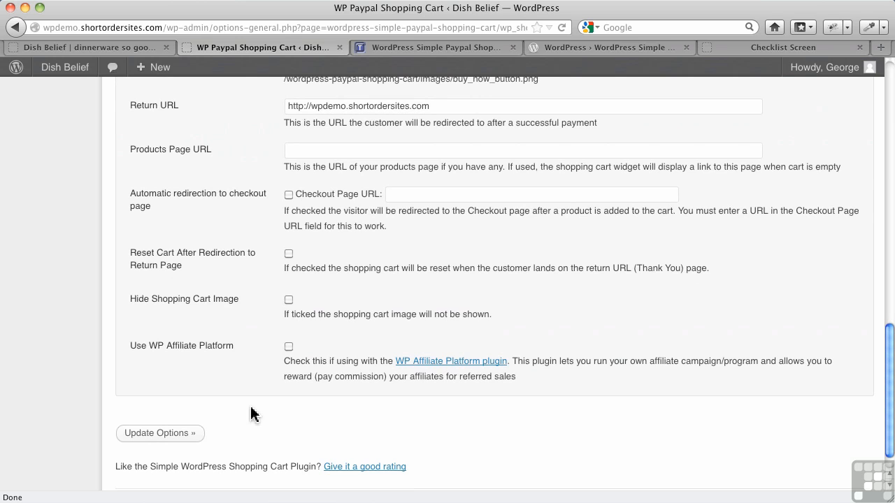
left_click(175, 434)
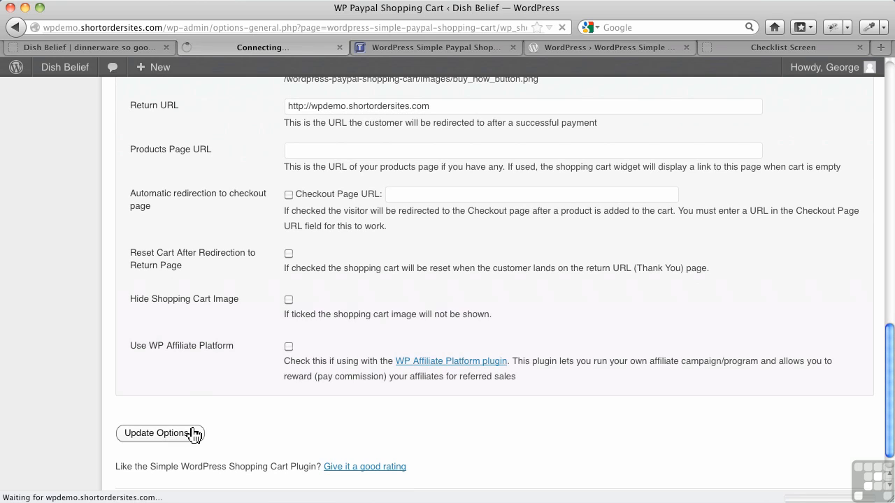